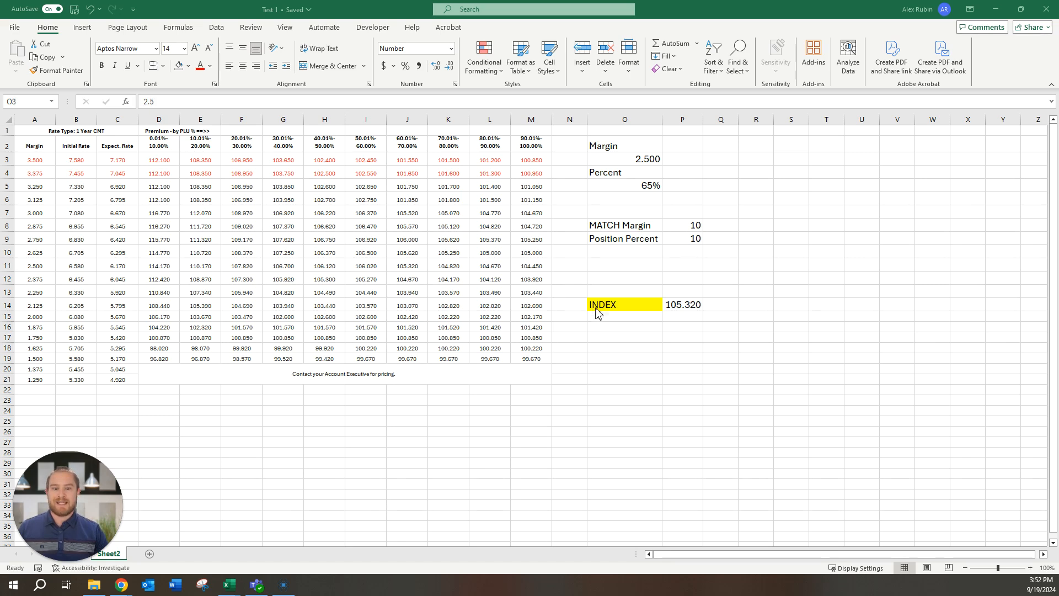
Test the formula =INDEX(A2:M21,5,5) in cell O17, and clear the cell again
click(614, 340)
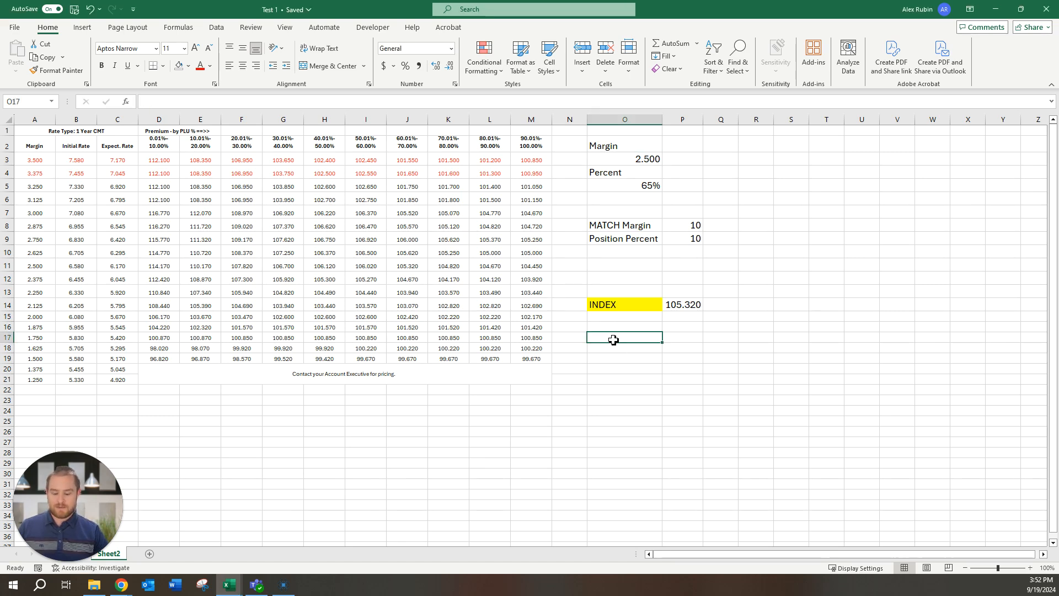
text(=inde)
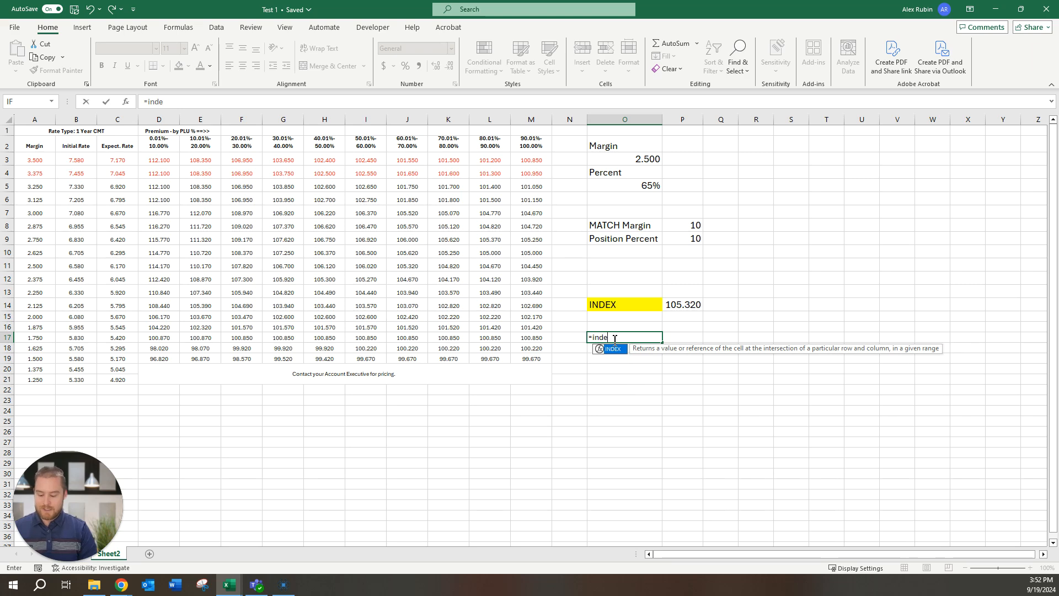
text(x()
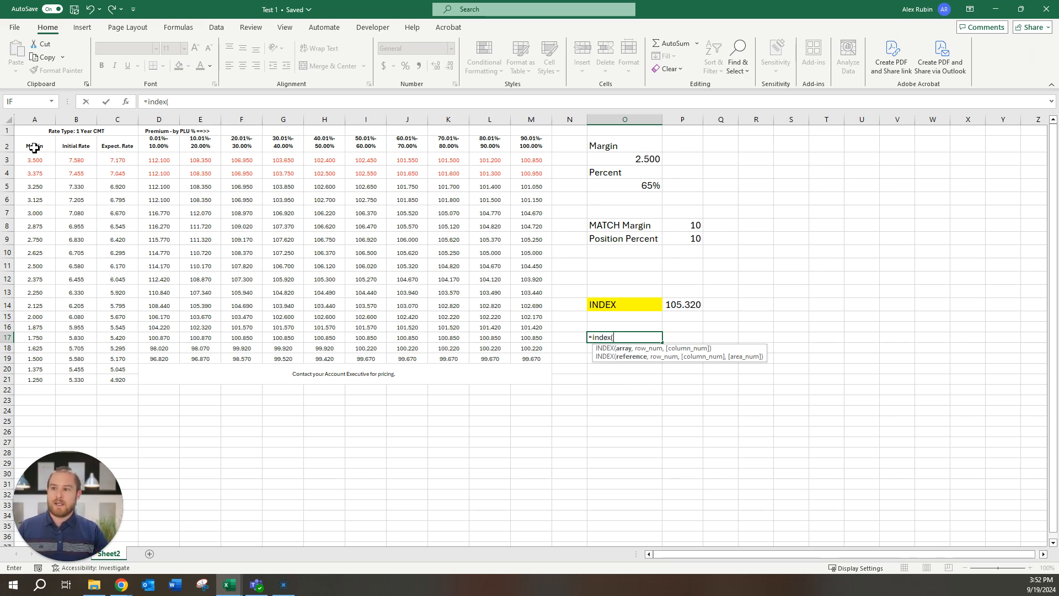
drag(35, 147, 525, 386)
text(,5)
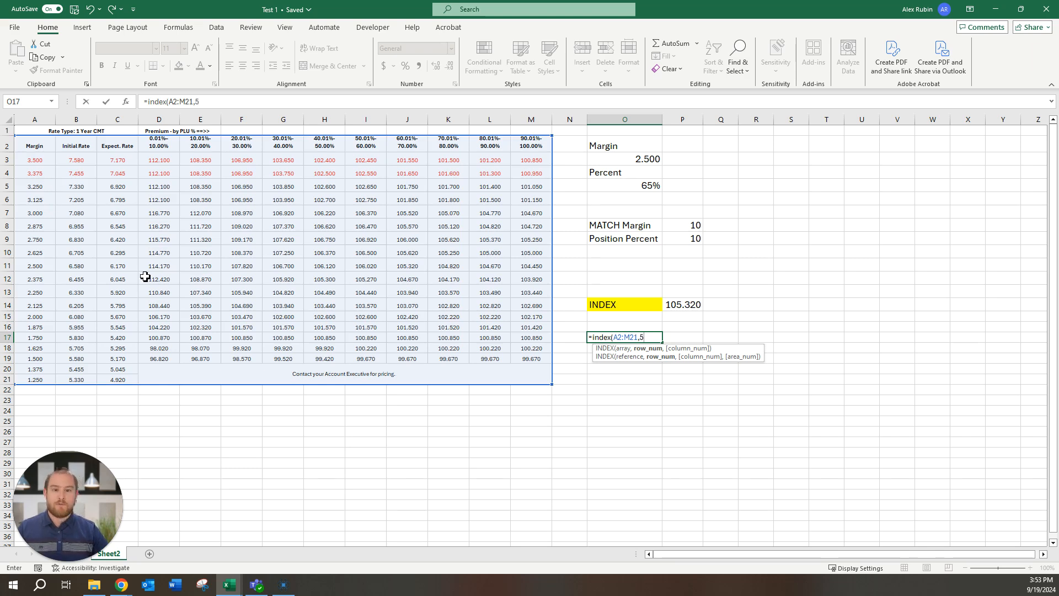
text(,5)
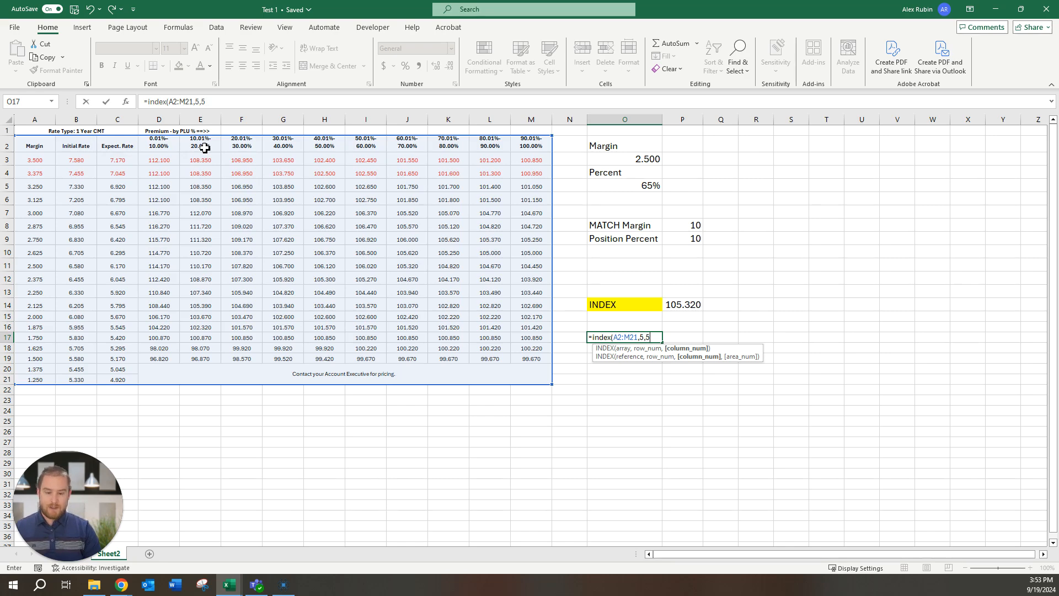
key(Return)
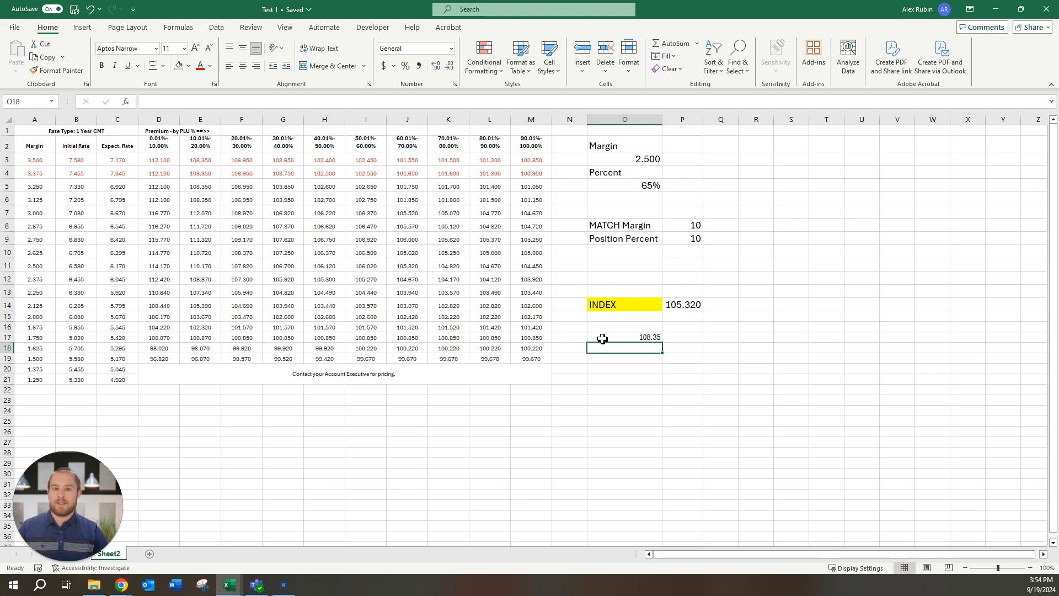
click(612, 339)
key(Delete)
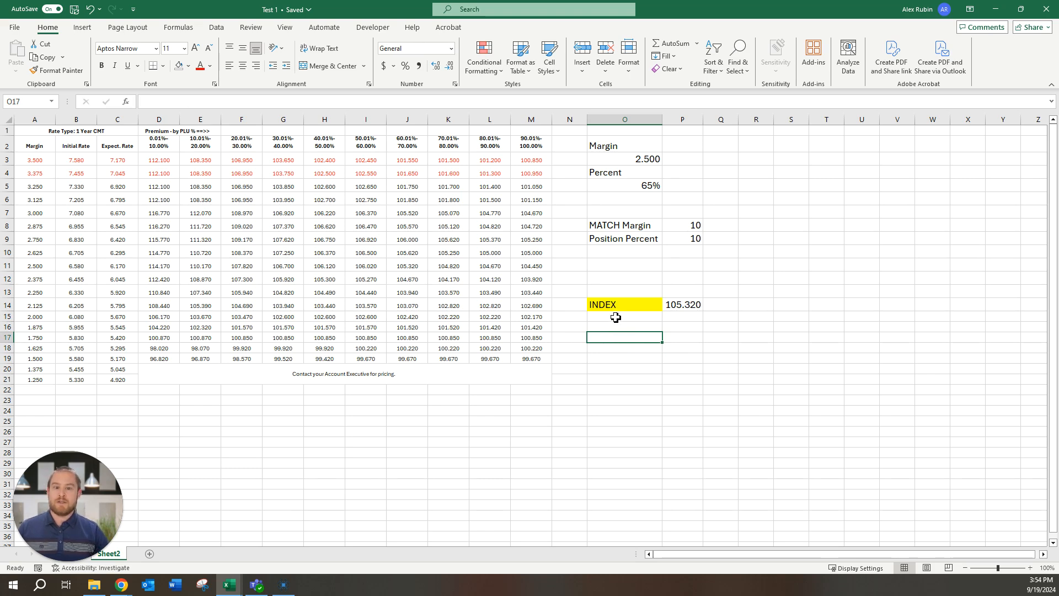
Review the INDEX formula in P14 together with its MATCH Margin and Position Percent helper formulas in P8 and P9
click(682, 306)
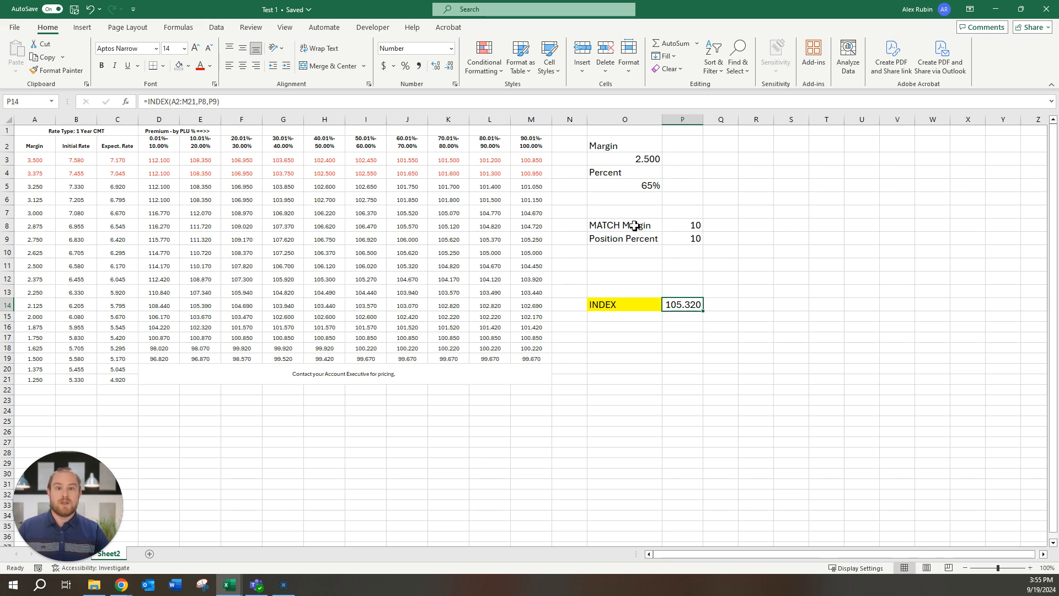
click(684, 226)
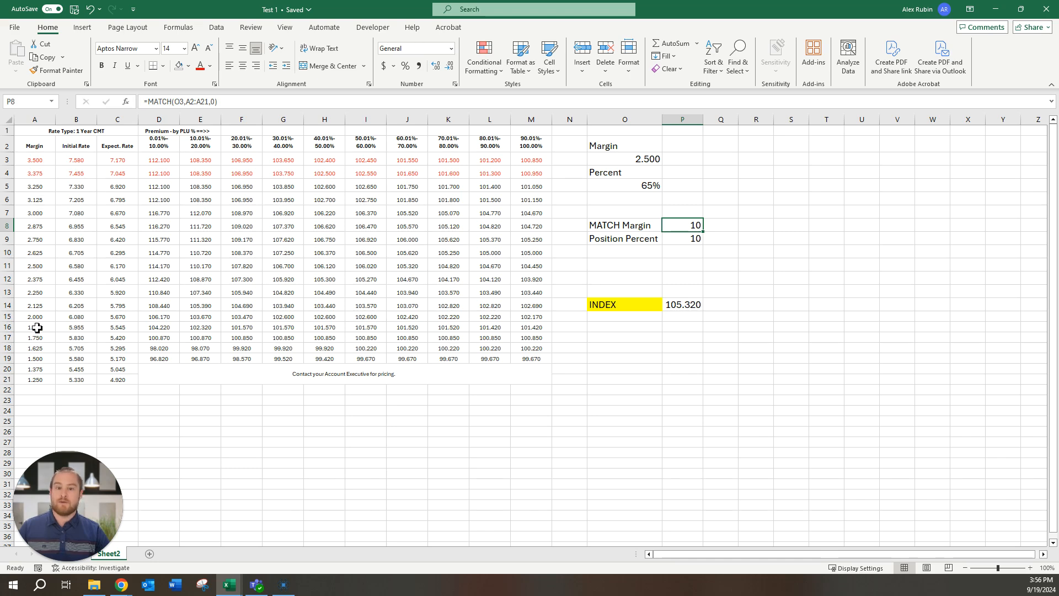
click(678, 308)
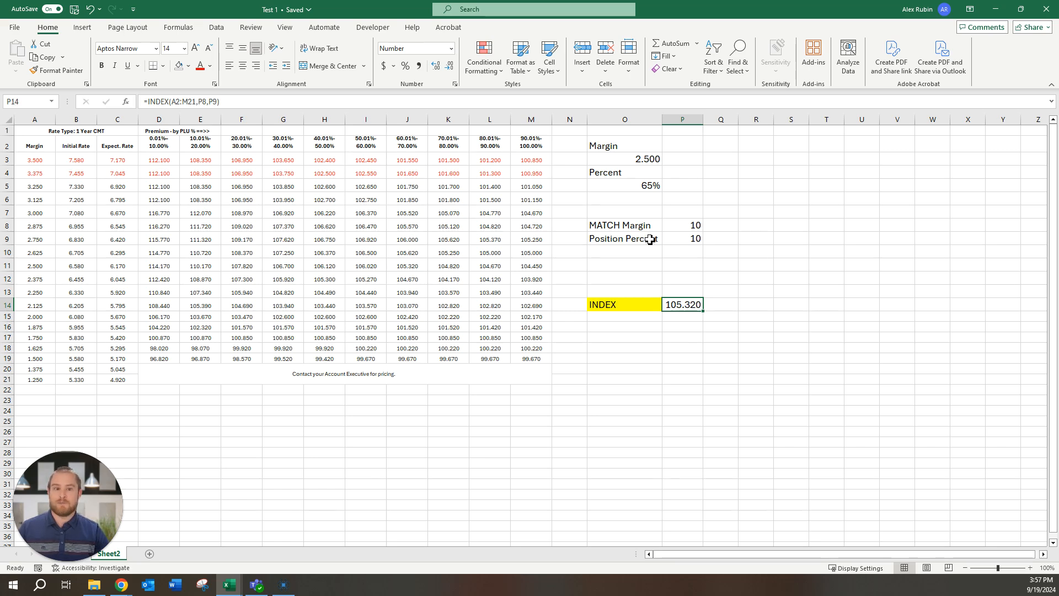
click(690, 241)
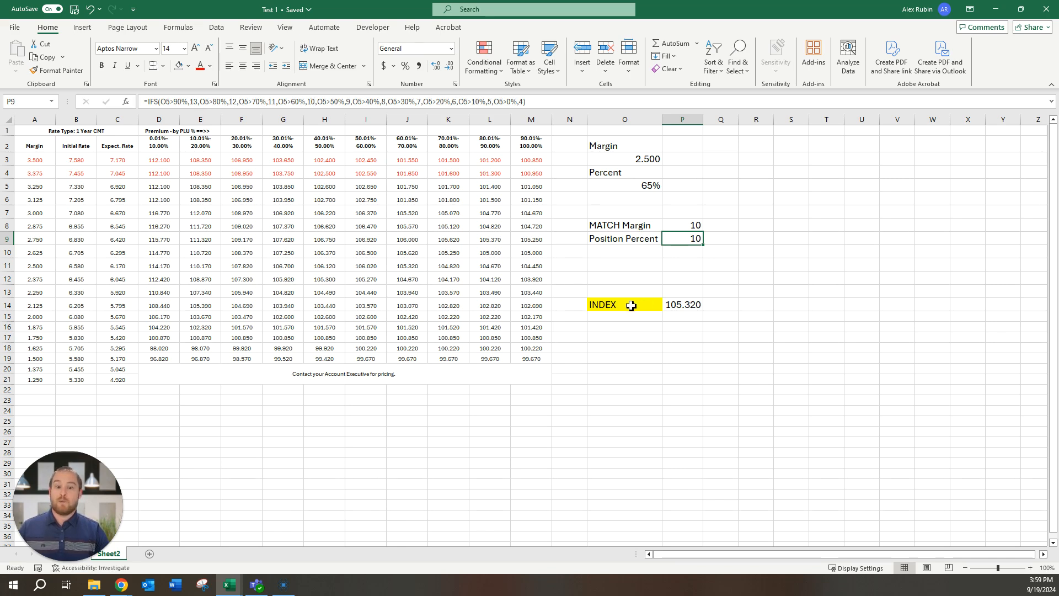
click(689, 305)
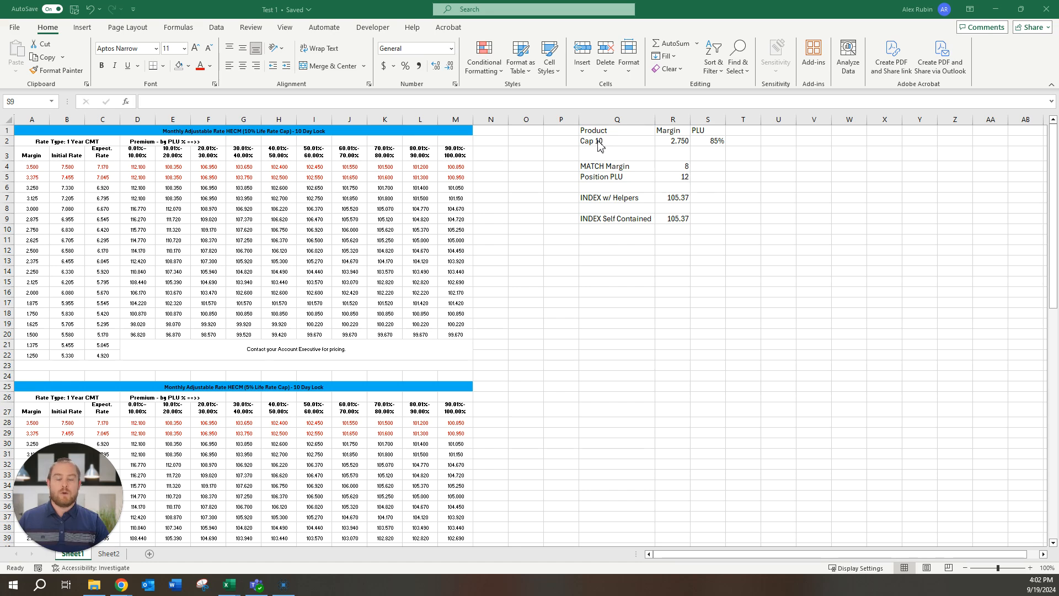
Set the product in Q2 to Cap 5
click(628, 141)
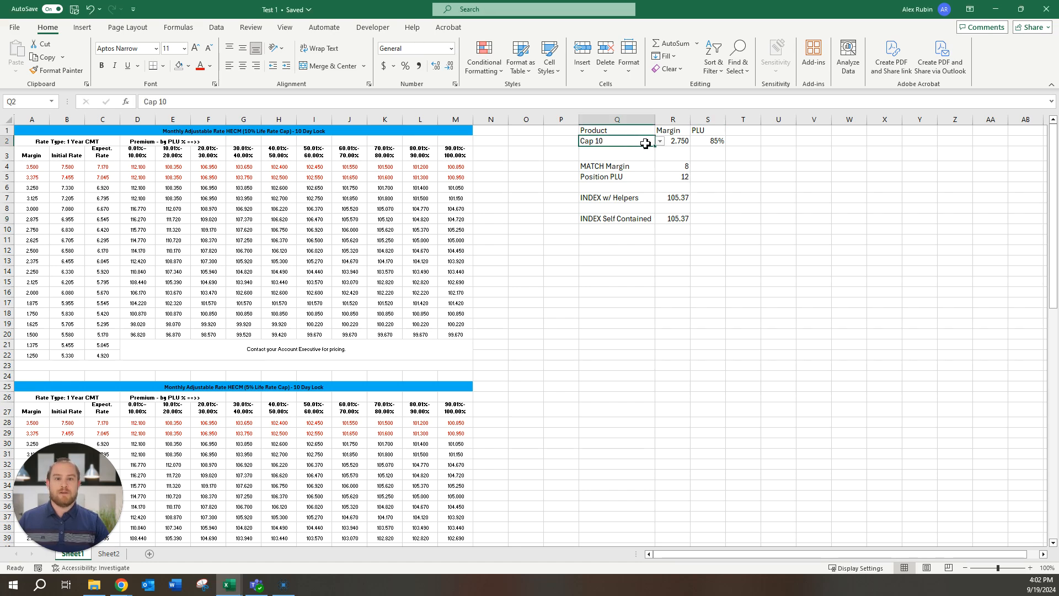
click(660, 142)
click(631, 153)
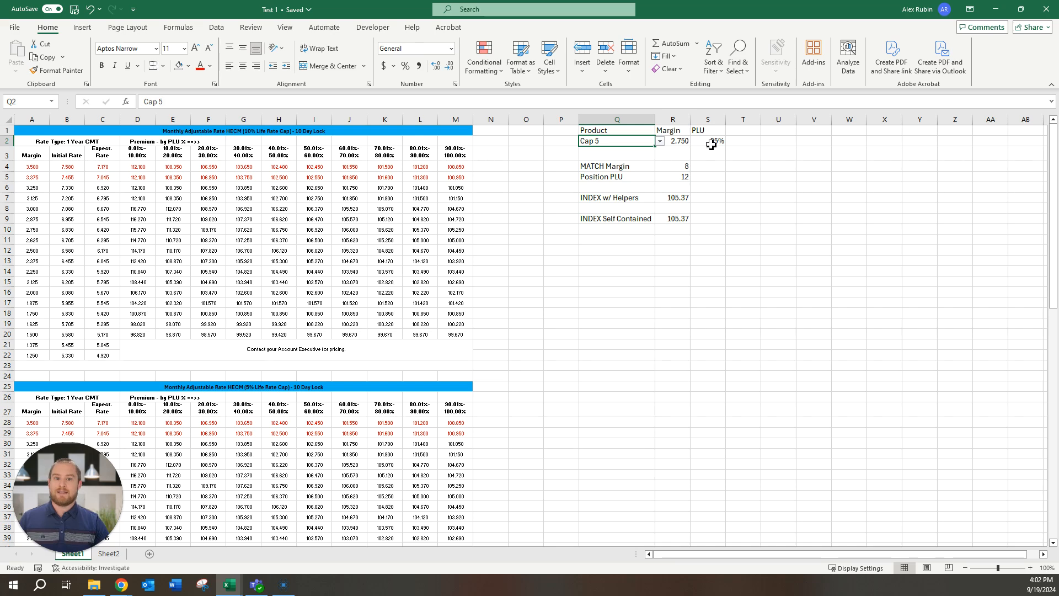
Review the MATCH Margin formula in R4 against the margin columns of the 5% and 10% cap rate tables
click(673, 168)
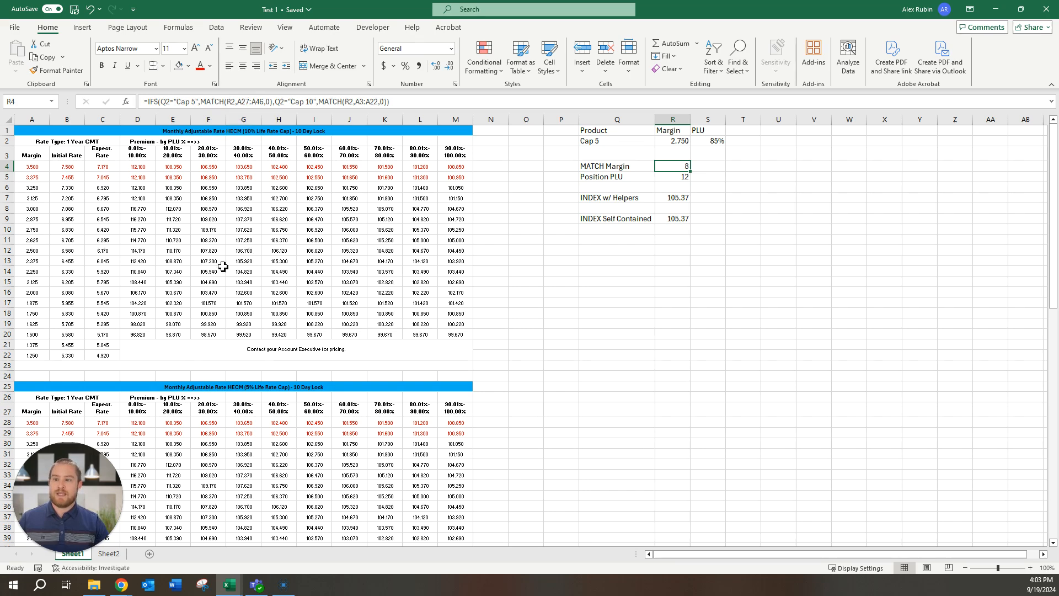
scroll(148, 394, down, 3)
scroll(148, 394, down, 2)
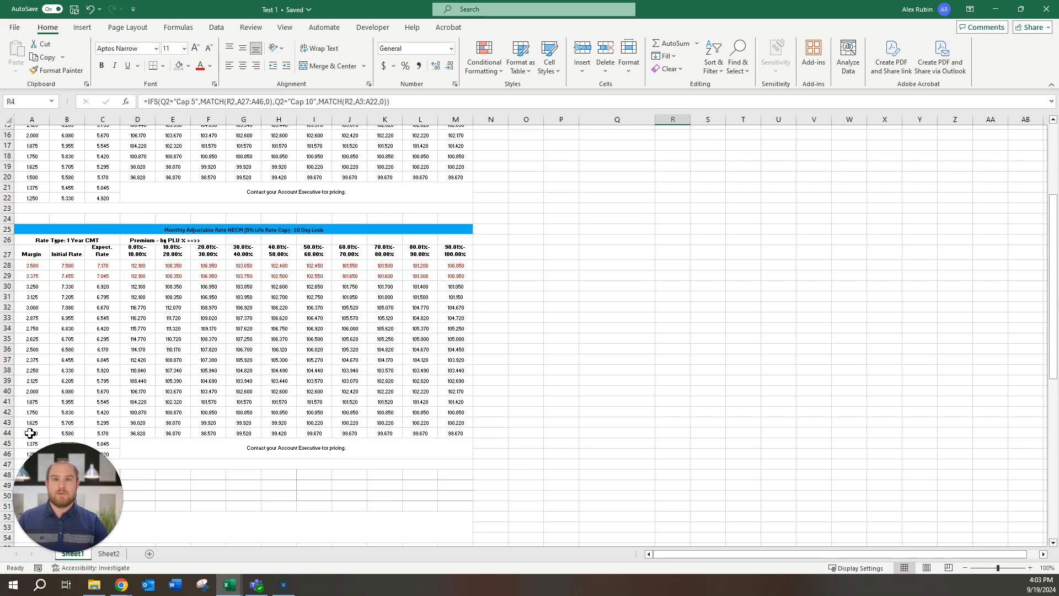
scroll(43, 416, up, 5)
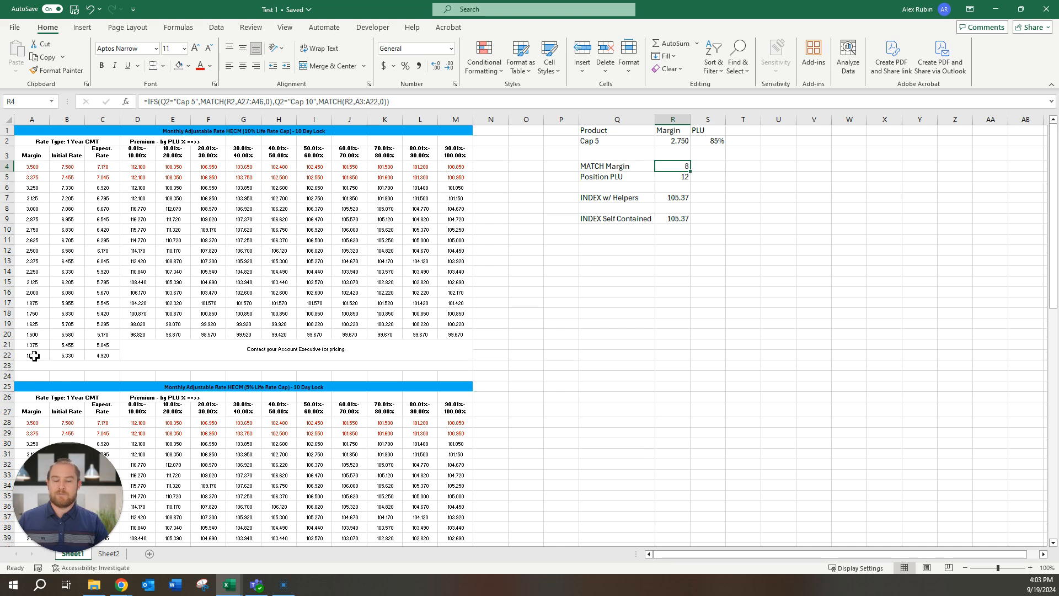
Switch the product in Q2 to Cap 10 and back to Cap 5
click(640, 145)
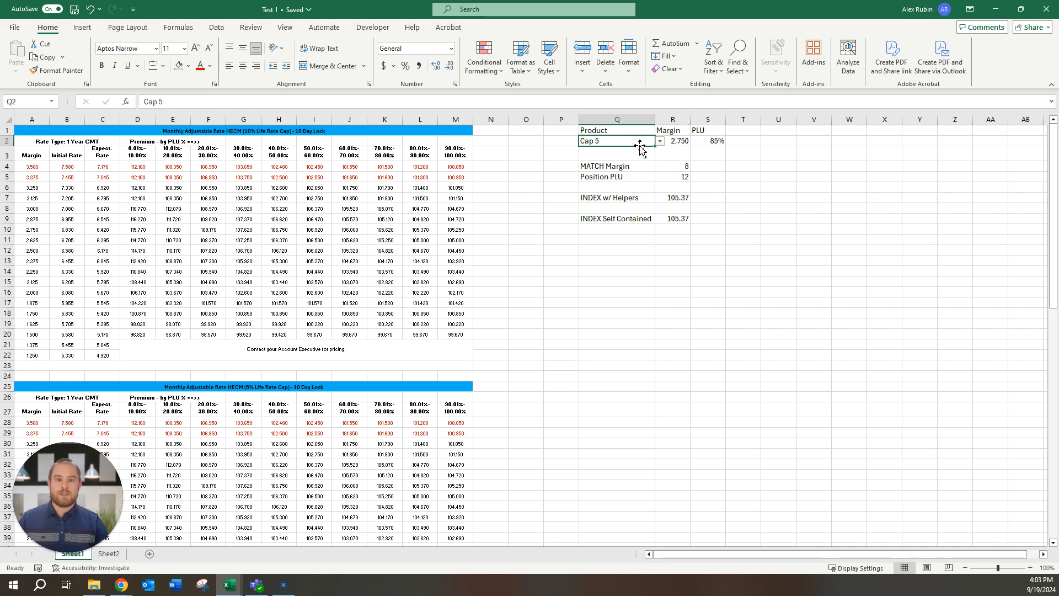
click(660, 141)
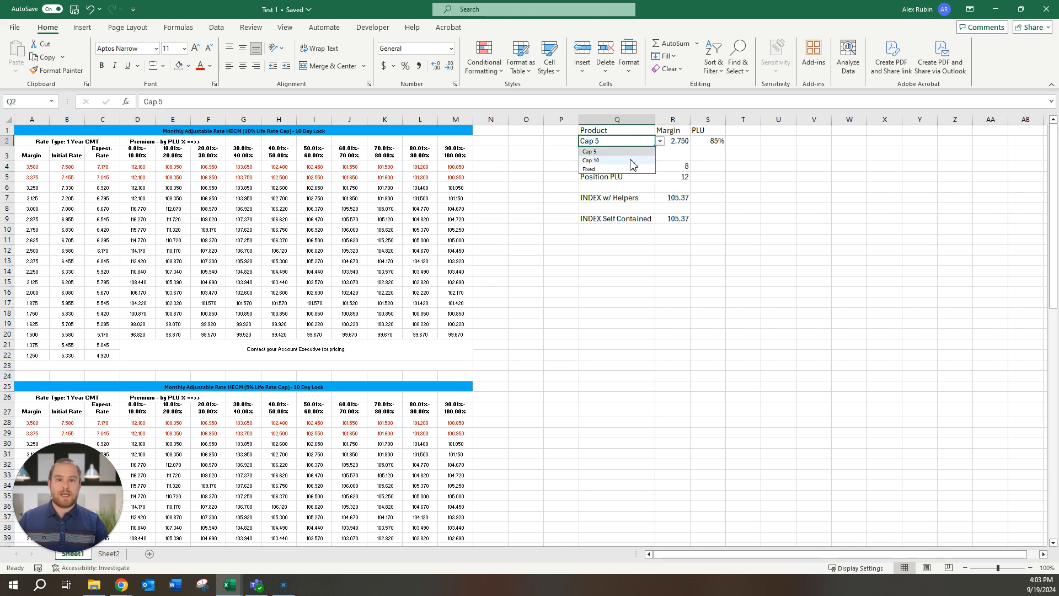
click(632, 160)
click(660, 141)
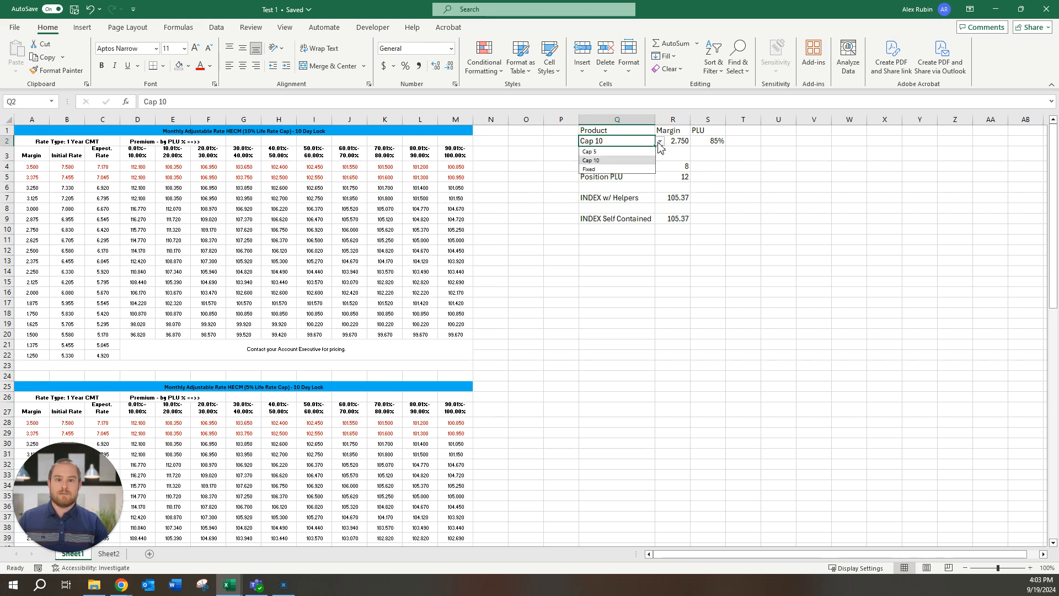
click(626, 151)
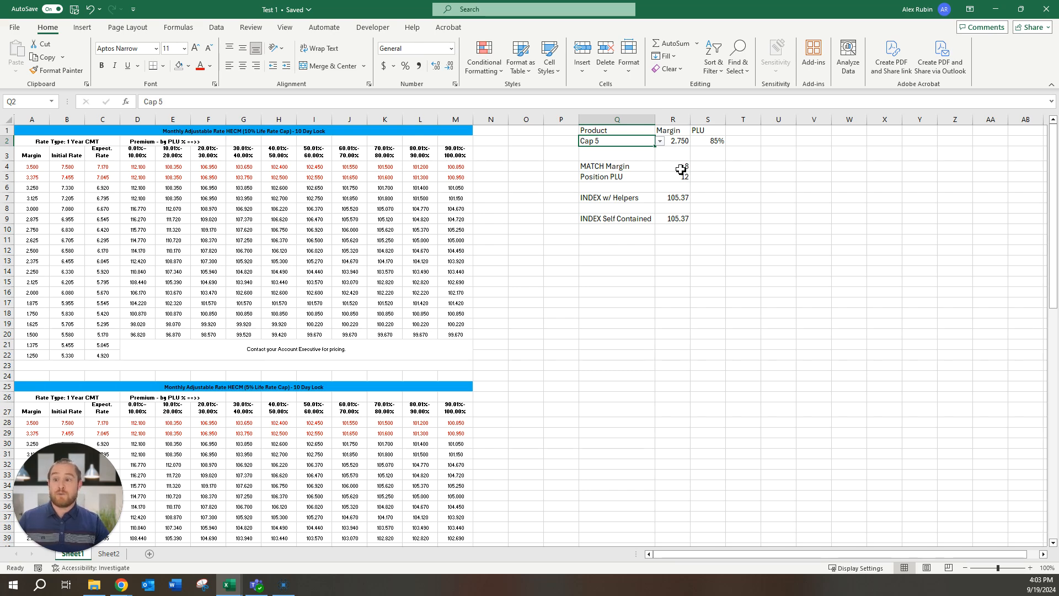
Examine the margin range A27:A46 in the 5% cap table and the margins in the 10% cap table
scroll(28, 368, down, 1)
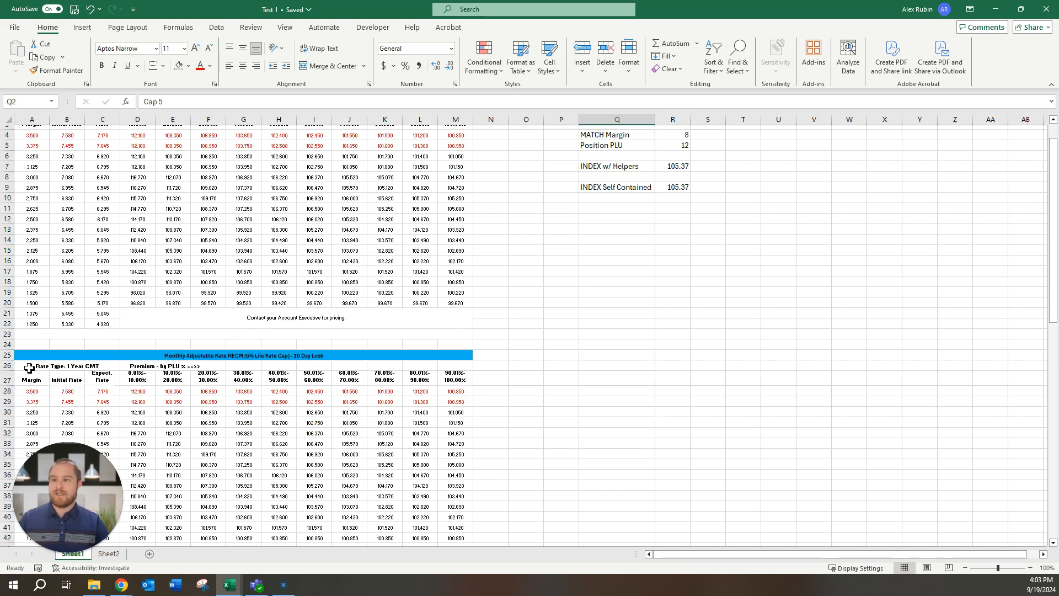
scroll(29, 368, down, 2)
scroll(36, 407, down, 3)
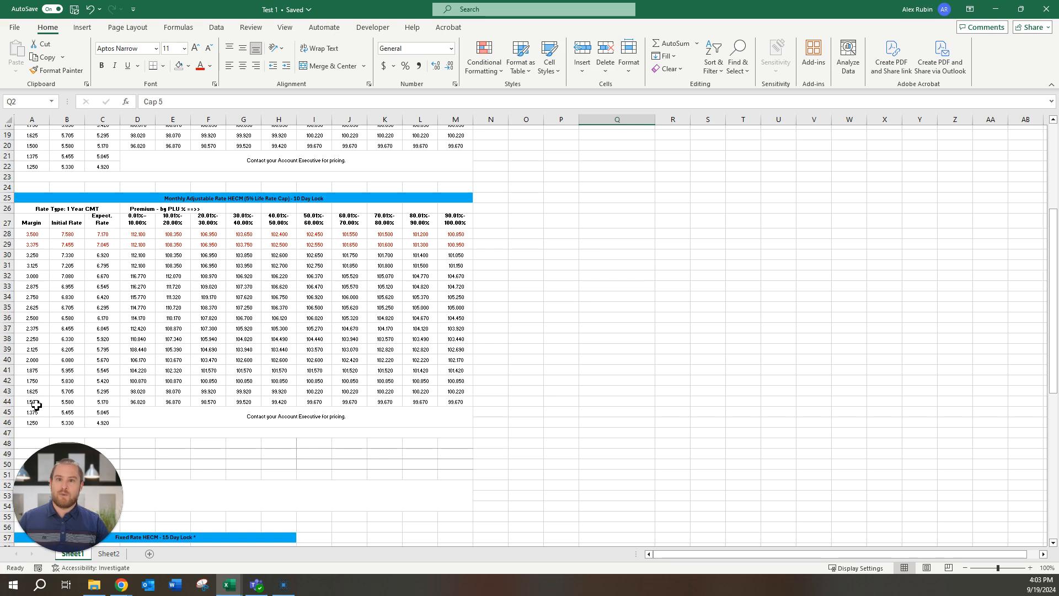
scroll(36, 405, up, 2)
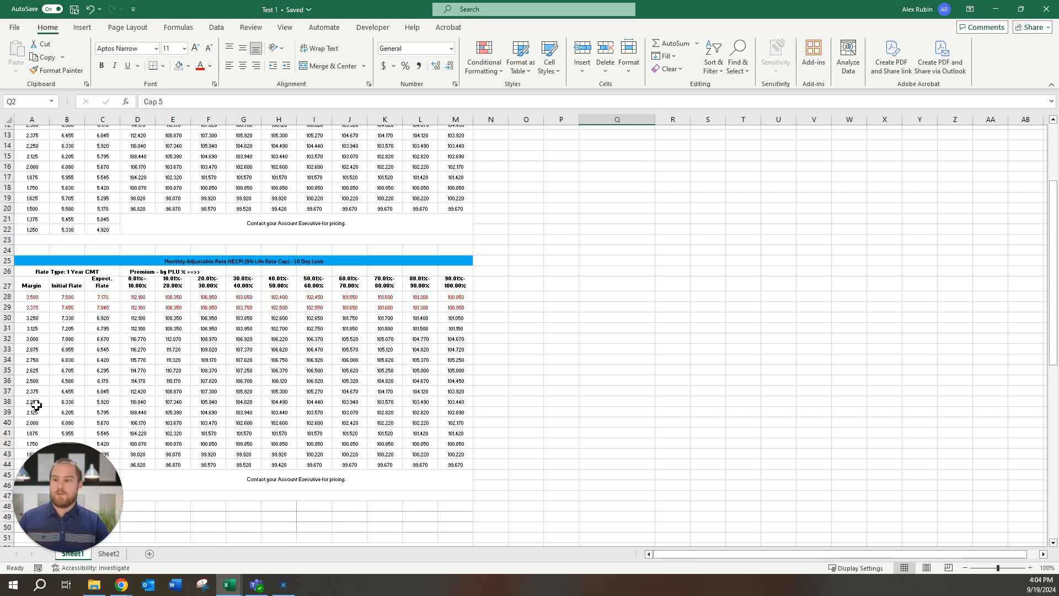
scroll(41, 353, up, 4)
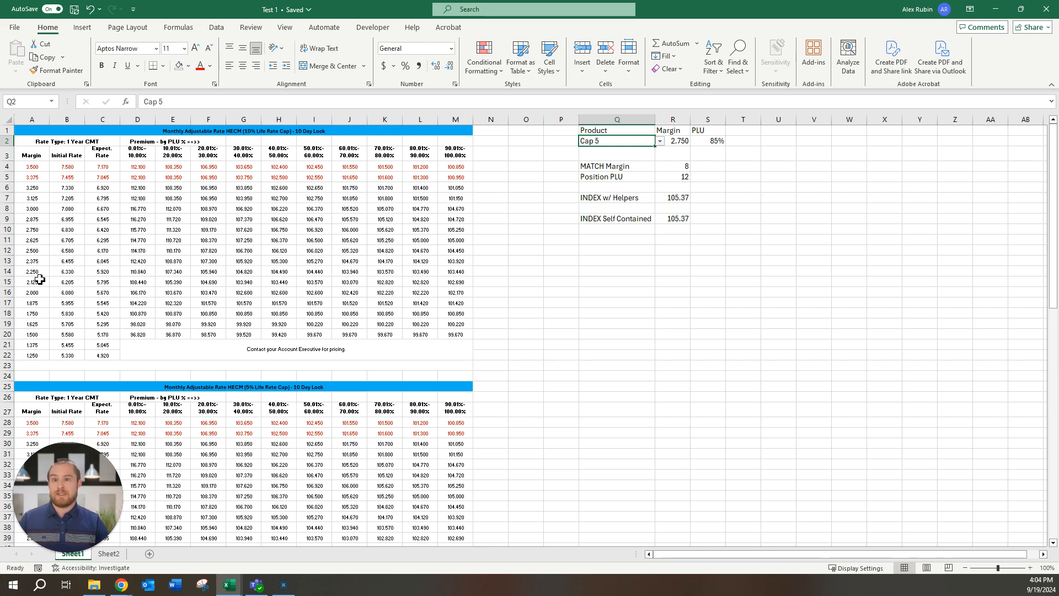
Review the Position PLU formula in R5 and the INDEX w/ Helpers formula in R7 with its two table ranges
click(679, 178)
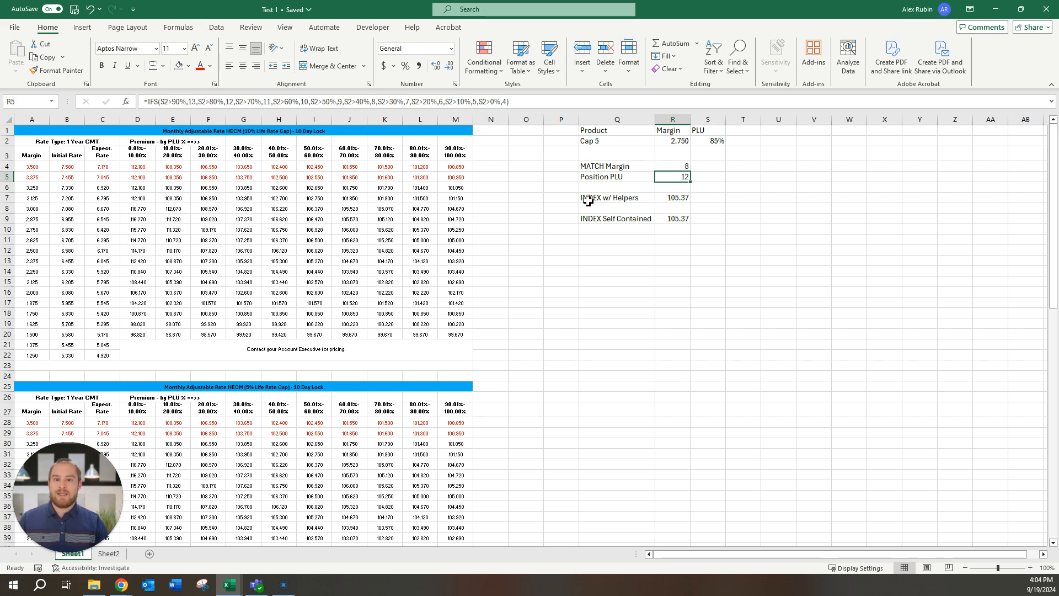
click(680, 198)
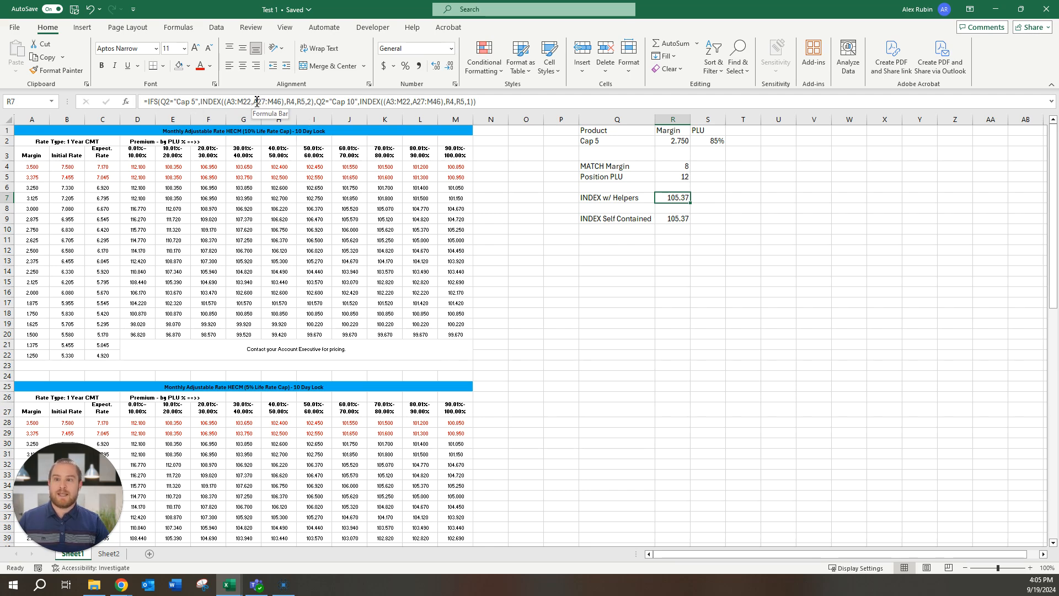
scroll(242, 342, down, 1)
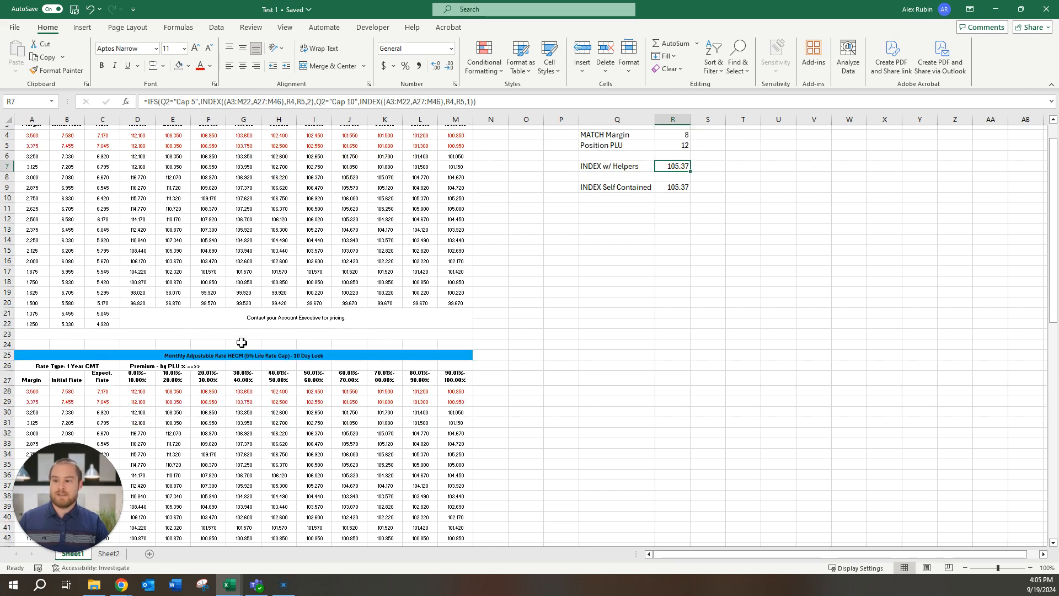
scroll(241, 343, down, 4)
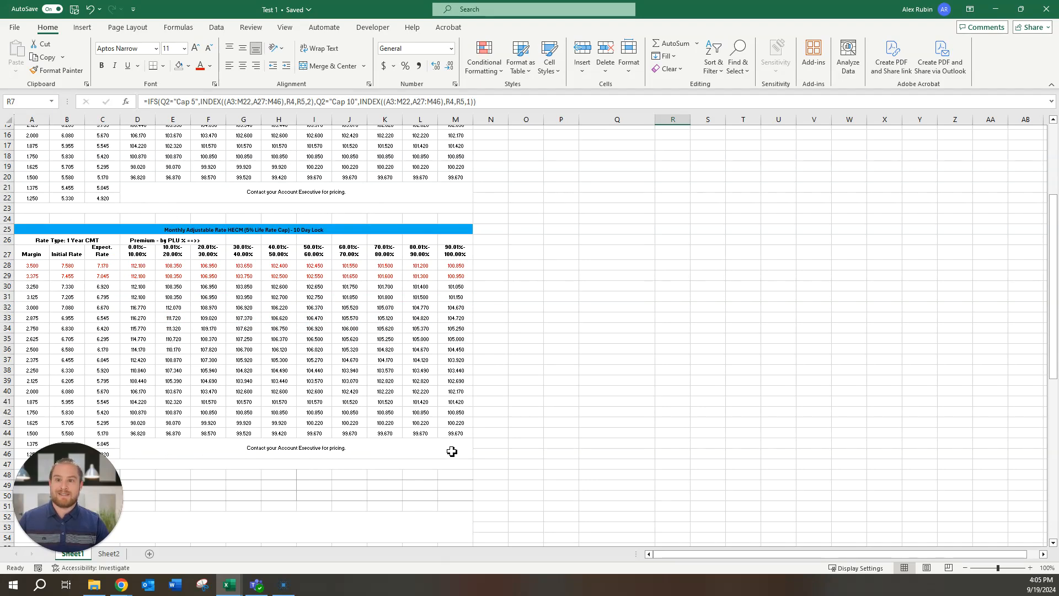
scroll(451, 452, up, 5)
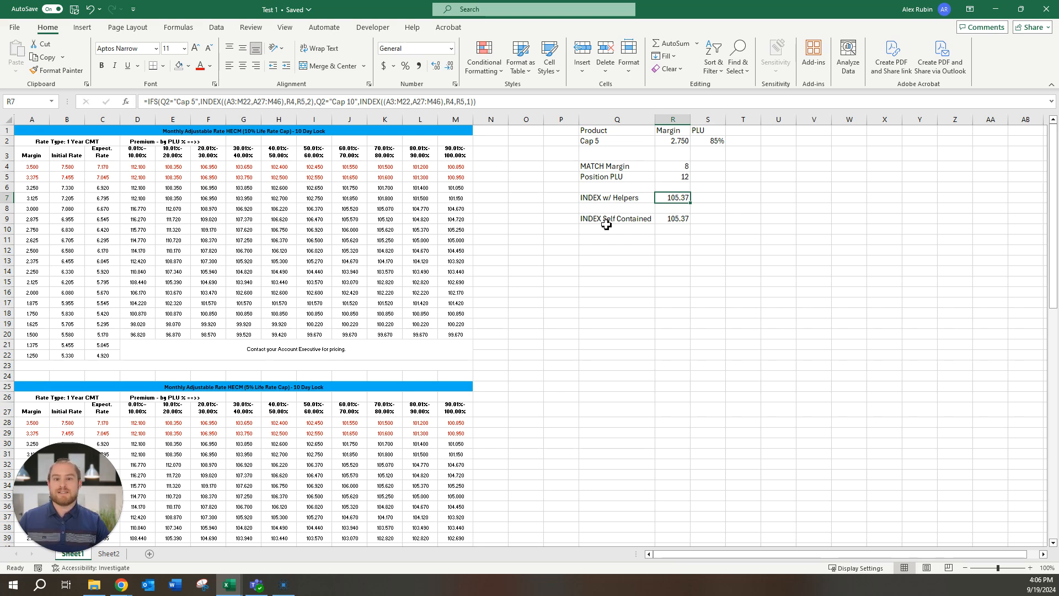
Read the full INDEX Self Contained formula in R9 and compare it with the helper-based formulas in R7, R4 and R5
click(682, 220)
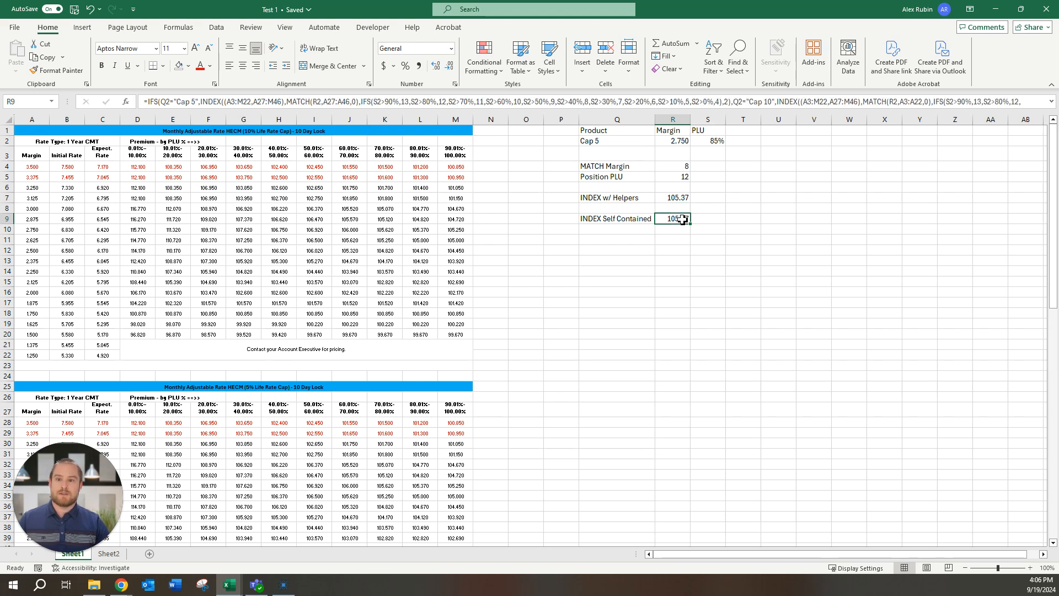
click(1052, 102)
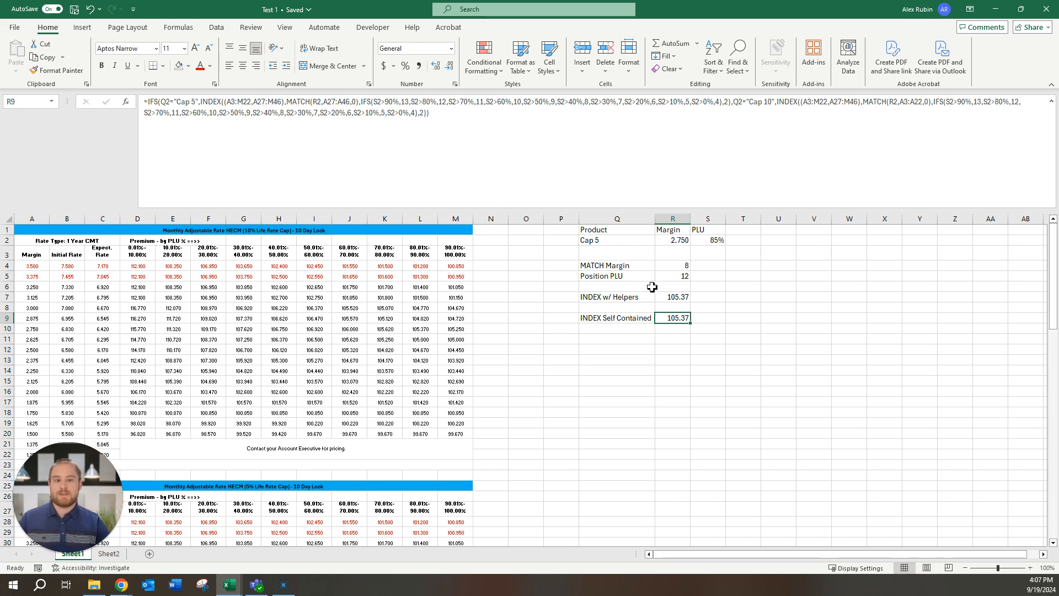
click(674, 297)
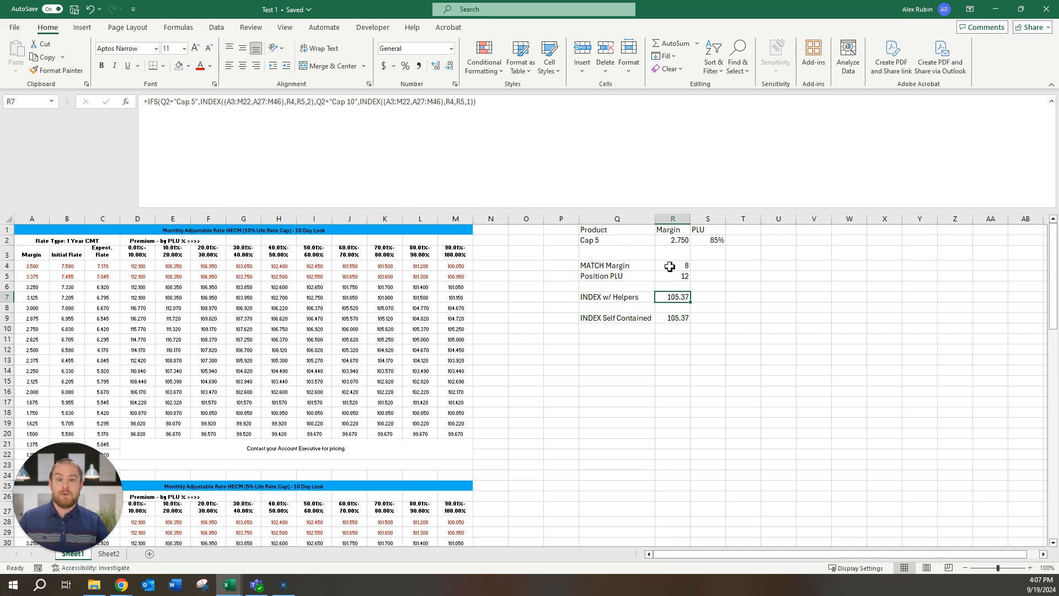
click(670, 266)
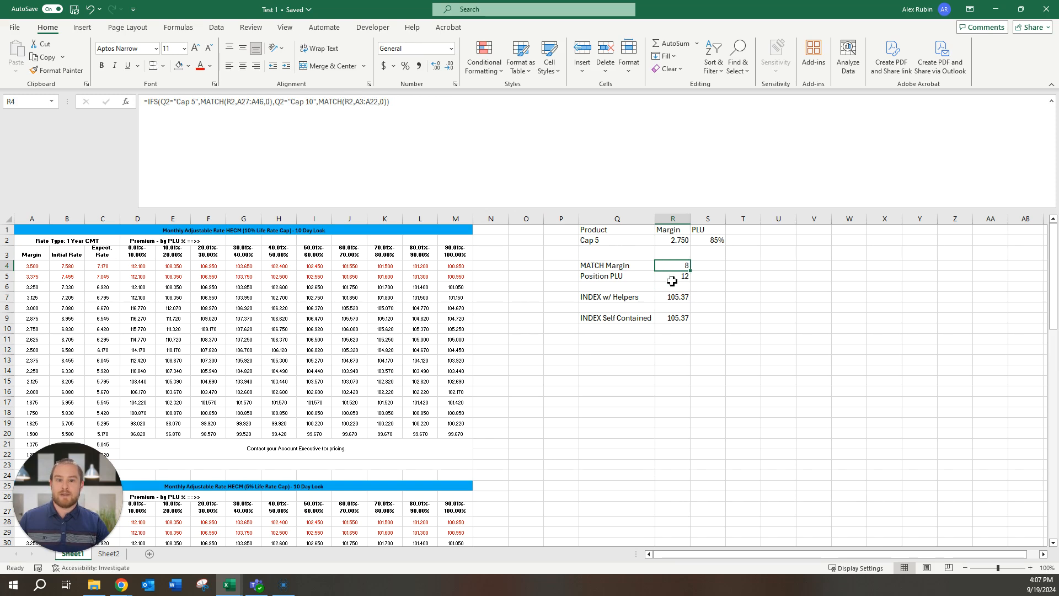
click(674, 298)
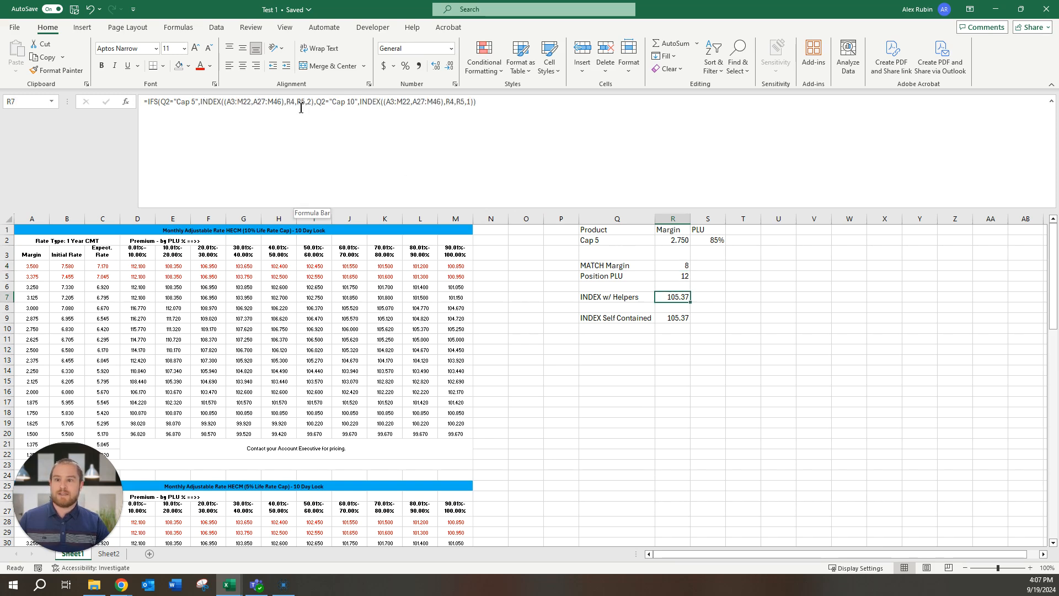
click(679, 277)
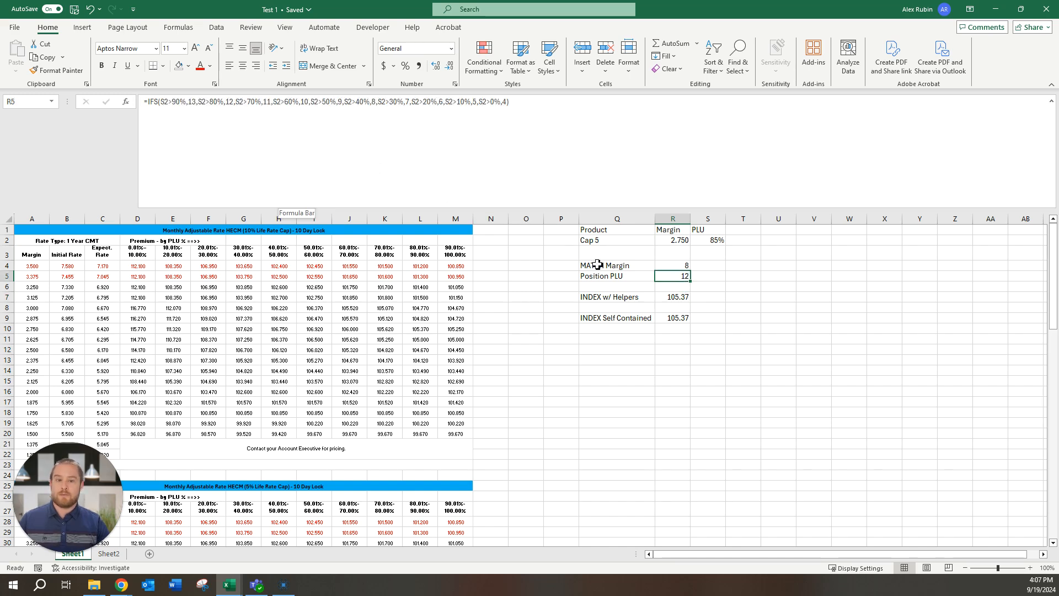
click(679, 319)
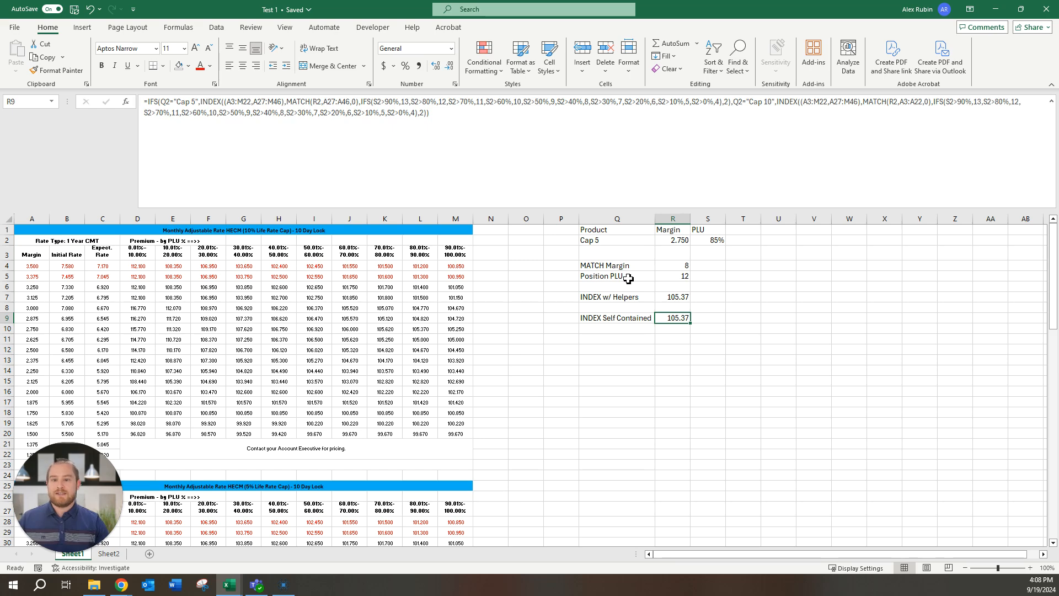
click(1051, 101)
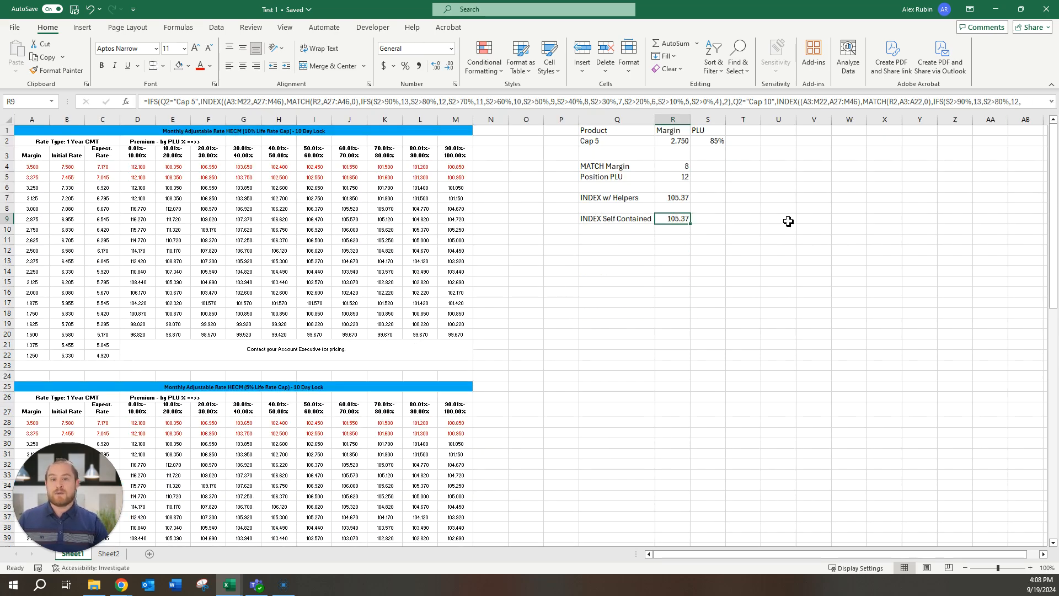